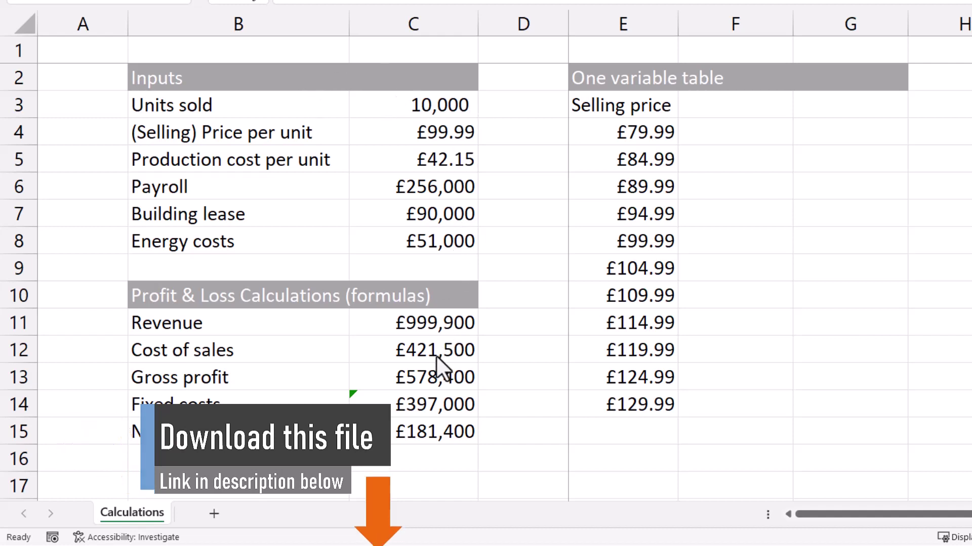
Step: Review the revenue, cost of sales, gross profit, fixed costs and net profit formulas without changing them
{"action": "double_click", "coordinate": [422, 325]}
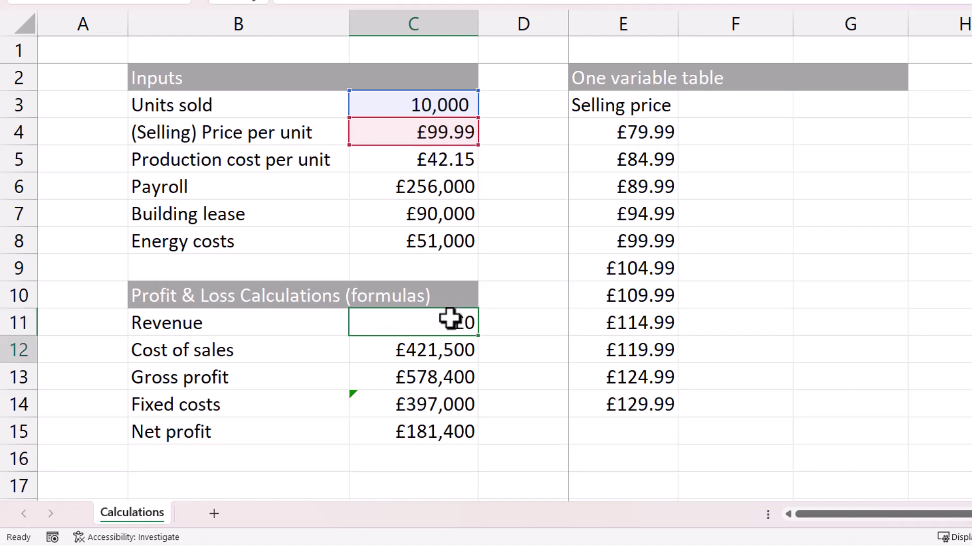
{"action": "key", "text": "Return"}
{"action": "double_click", "coordinate": [435, 347]}
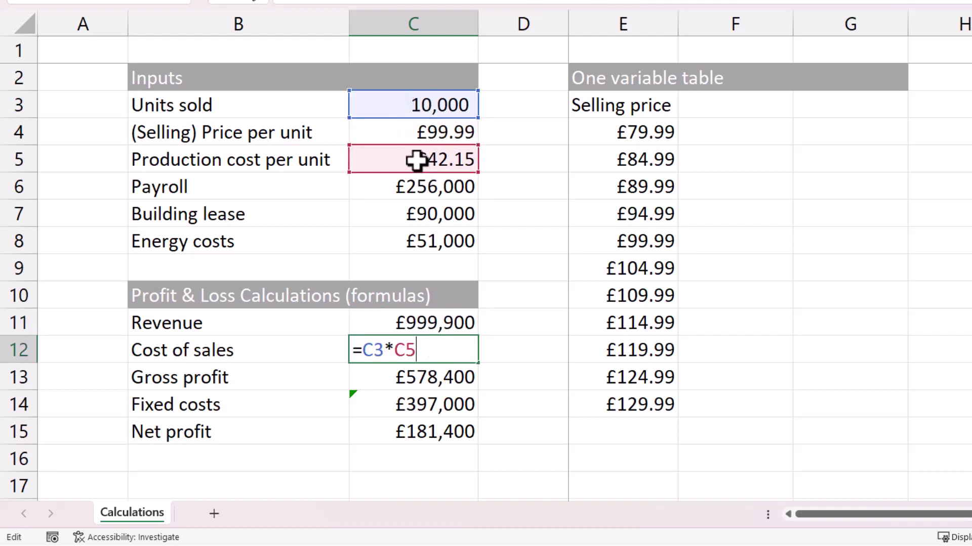
{"action": "key", "text": "Return"}
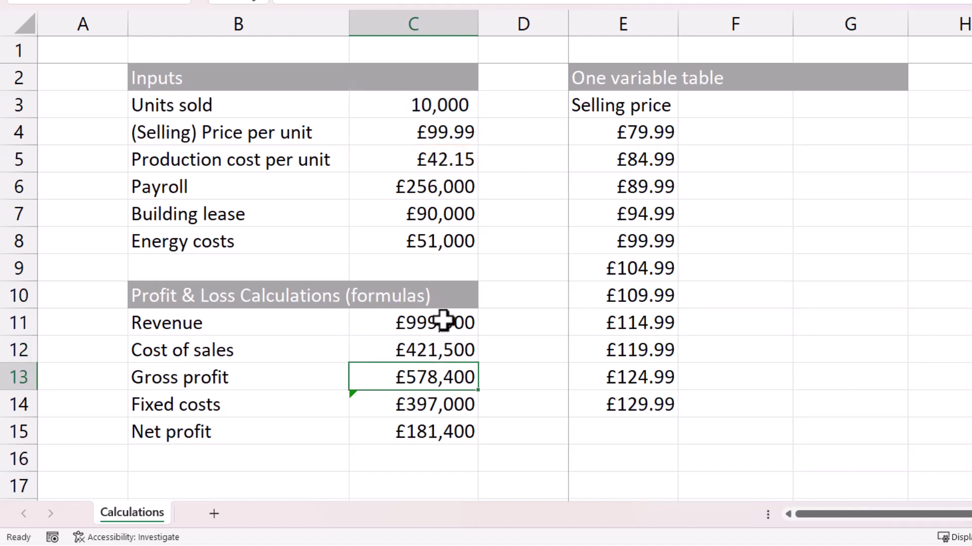
{"action": "double_click", "coordinate": [415, 375]}
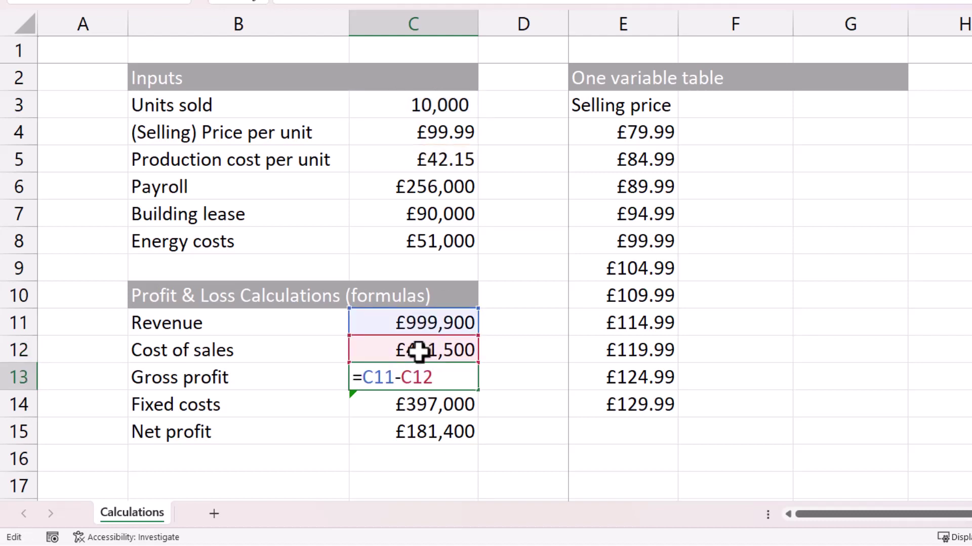
{"action": "key", "text": "Return"}
{"action": "double_click", "coordinate": [427, 403]}
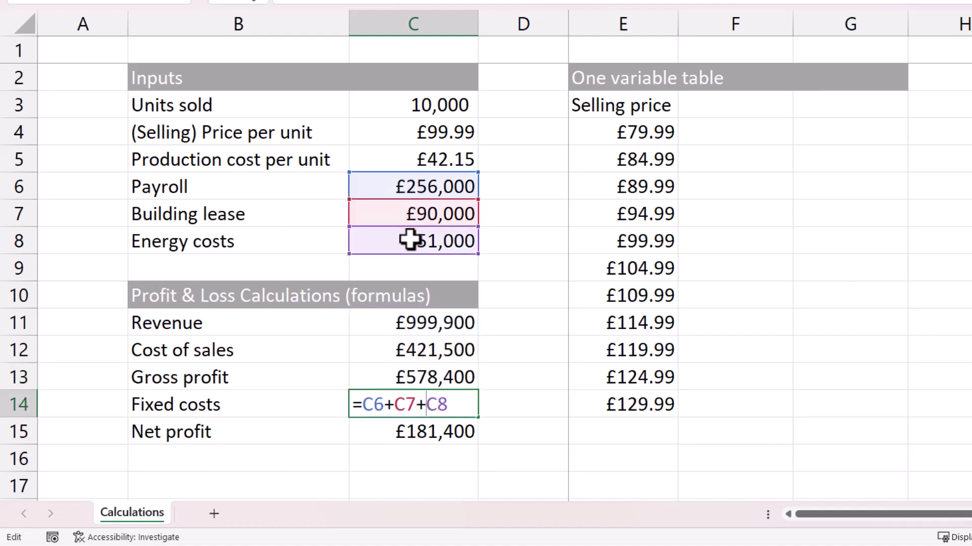
{"action": "left_click", "coordinate": [436, 441]}
{"action": "double_click", "coordinate": [436, 437]}
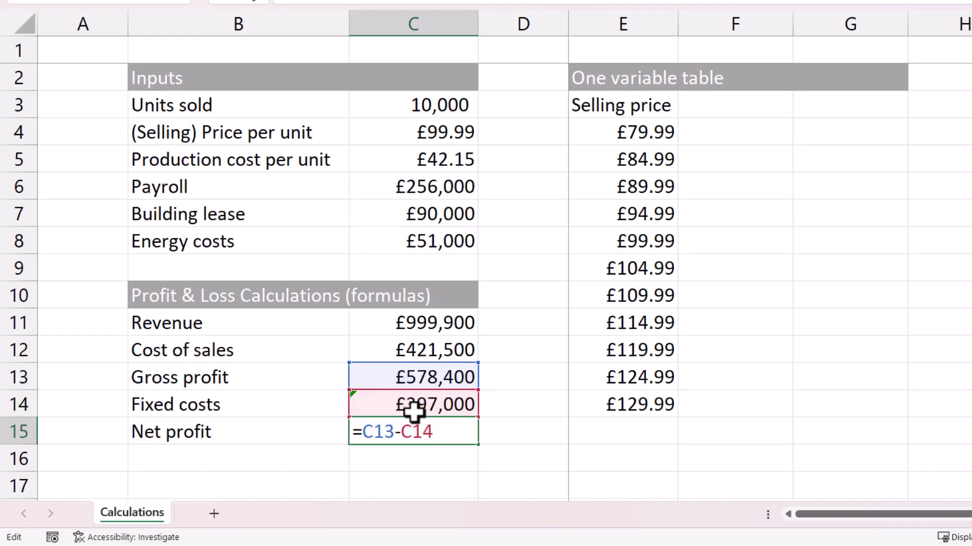
{"action": "key", "text": "Return"}
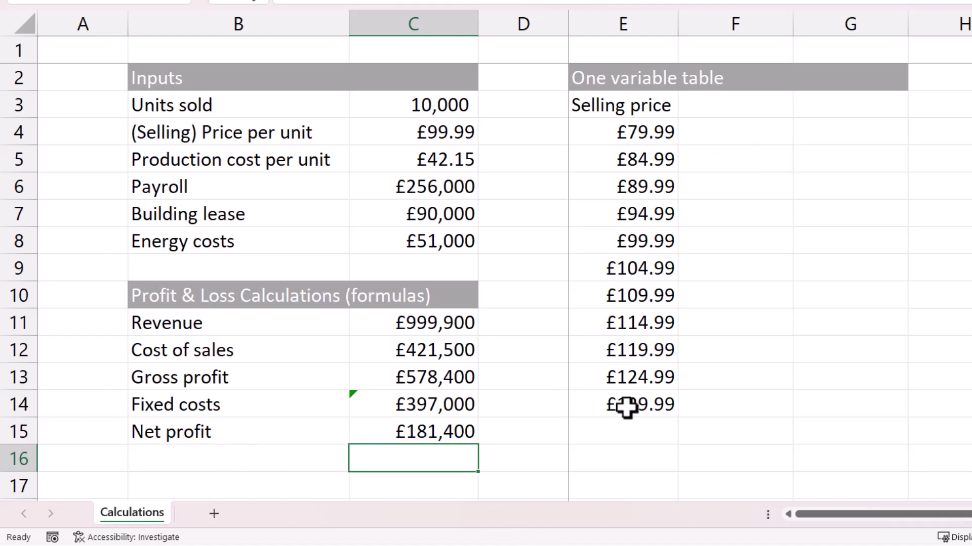
Step: Enter =C15 in F3 so it shows the net profit of £181,400
{"action": "left_click", "coordinate": [680, 104]}
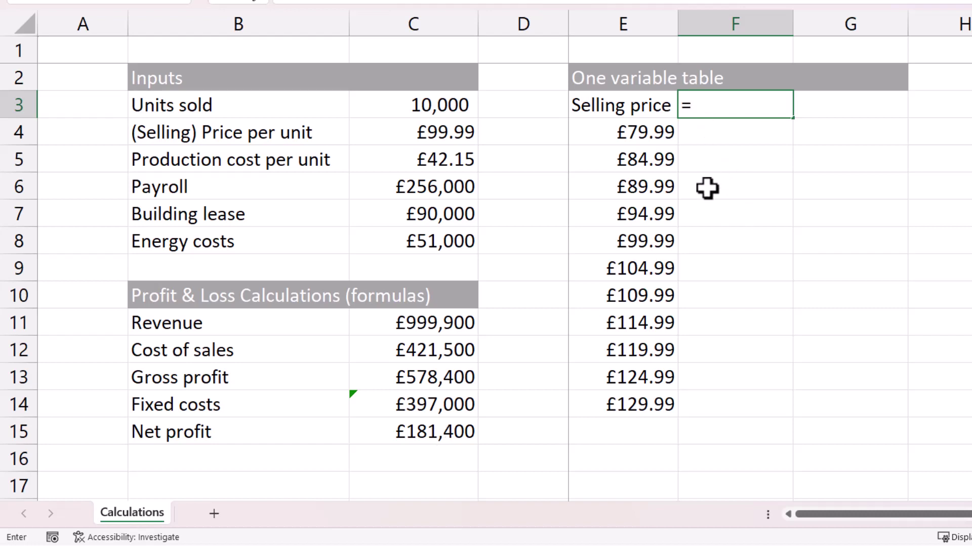
{"action": "left_click", "coordinate": [434, 432]}
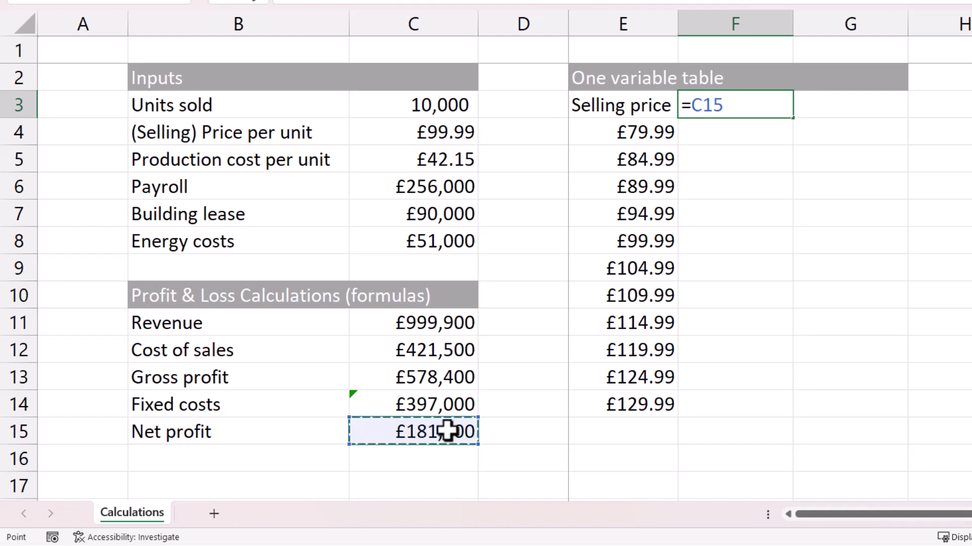
{"action": "key", "text": "Return"}
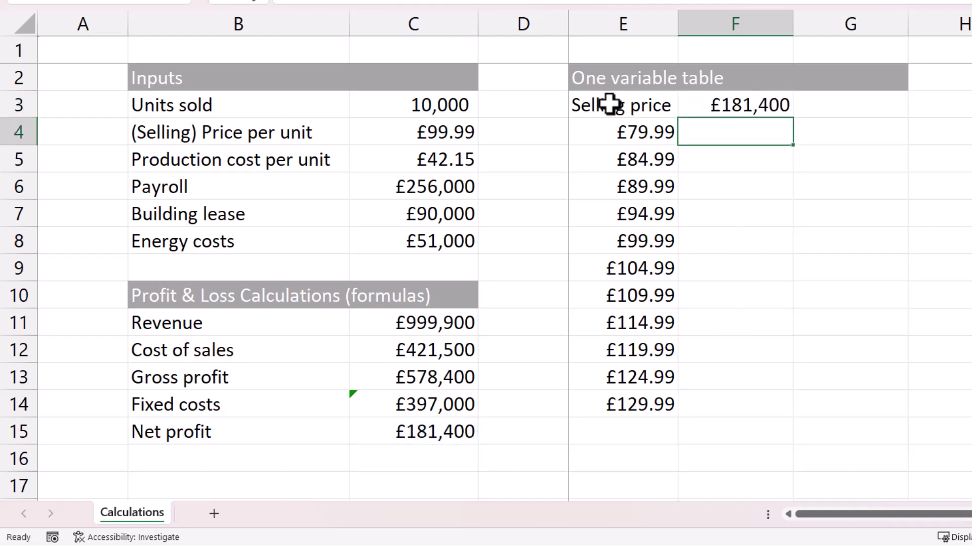
Step: Select E3:F14 and start a What-If Analysis Data Table for the selling-price table
{"action": "left_click_drag", "start_coordinate": [609, 105], "coordinate": [697, 404]}
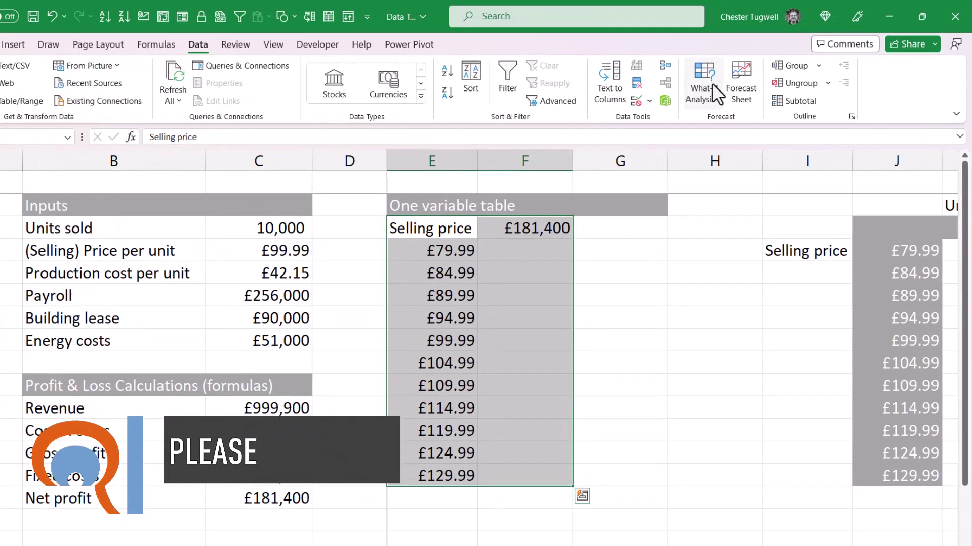
{"action": "left_click", "coordinate": [709, 90]}
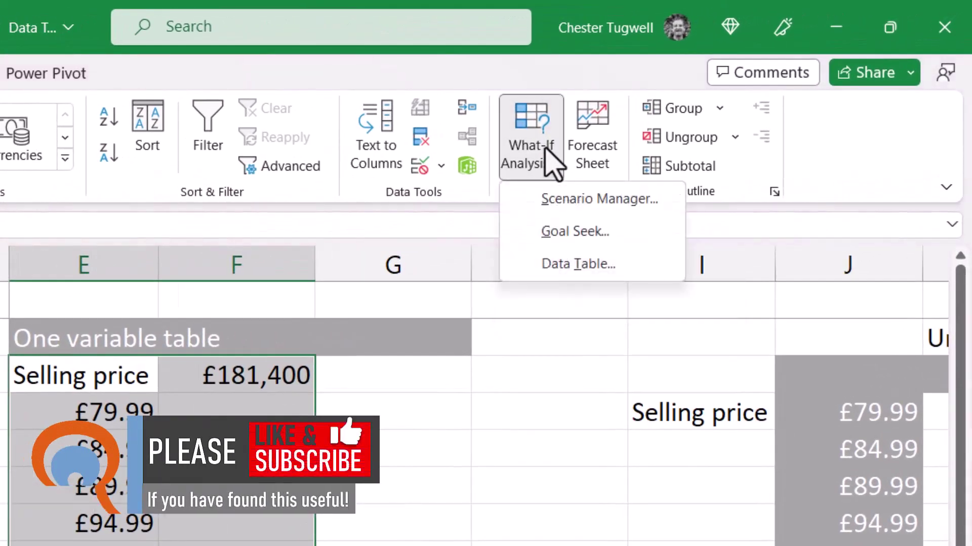
{"action": "left_click", "coordinate": [556, 264]}
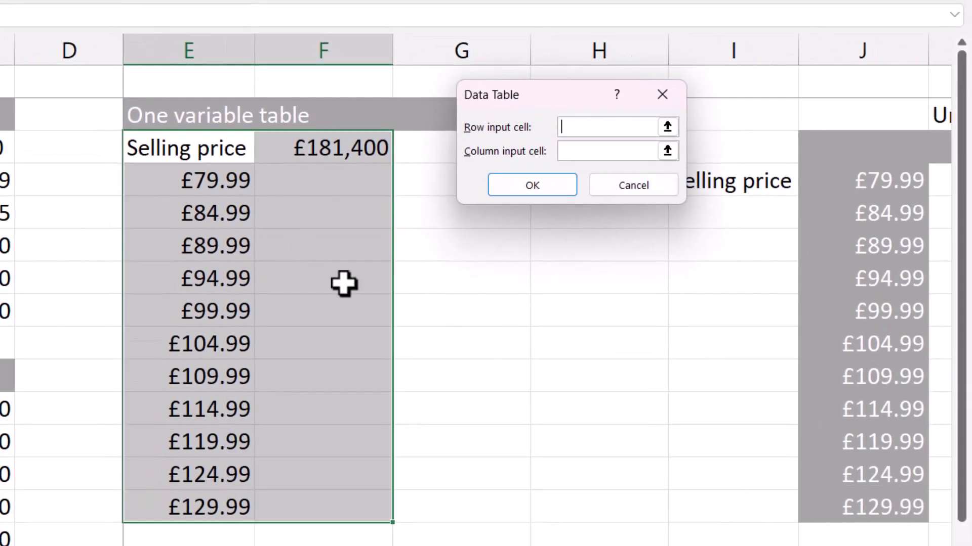
Step: Use price per unit C4 as the column input cell, filling F4:F14 with net profit per price
{"action": "left_click", "coordinate": [579, 152]}
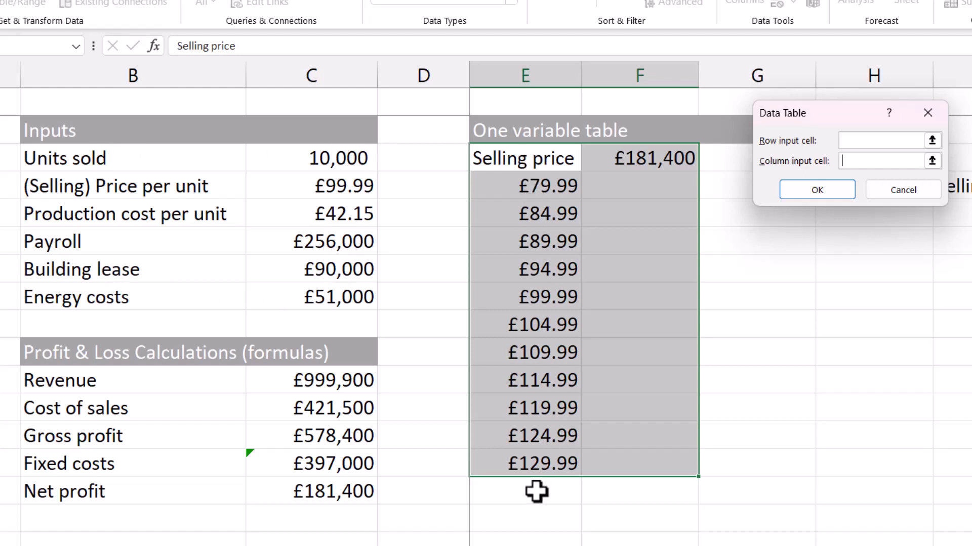
{"action": "left_click", "coordinate": [322, 189]}
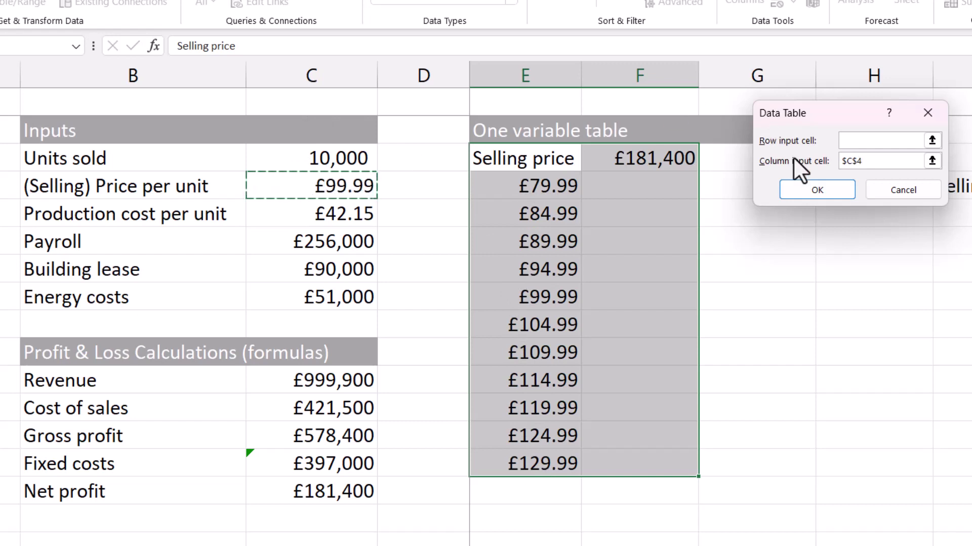
{"action": "left_click", "coordinate": [807, 191]}
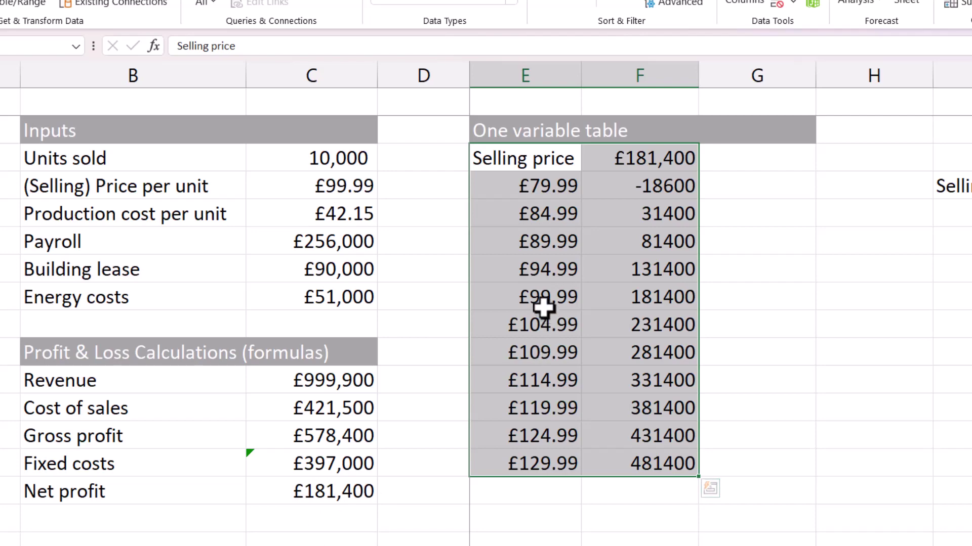
Step: Format the net profit results F3:F14 as Currency with no decimal places
{"action": "left_click_drag", "start_coordinate": [541, 304], "coordinate": [631, 297]}
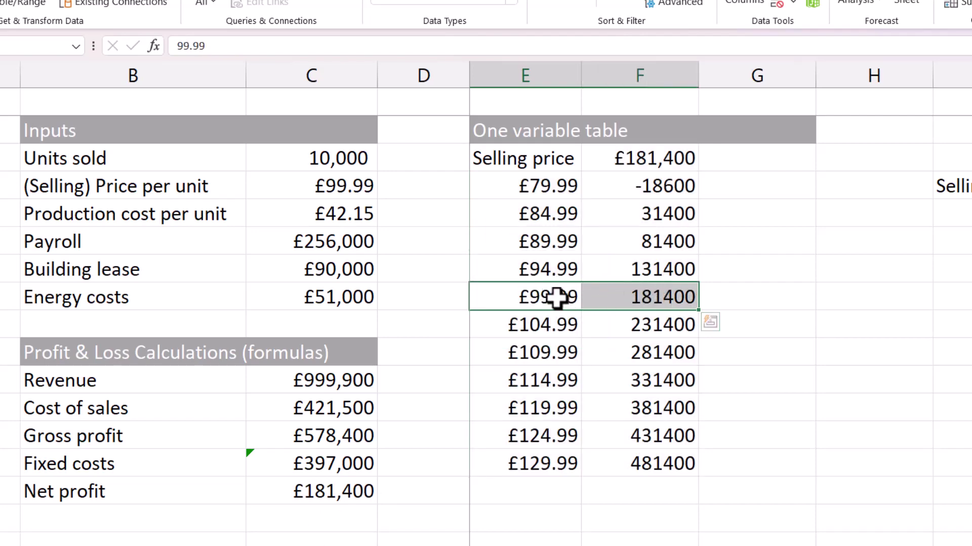
{"action": "left_click_drag", "start_coordinate": [652, 159], "coordinate": [644, 450]}
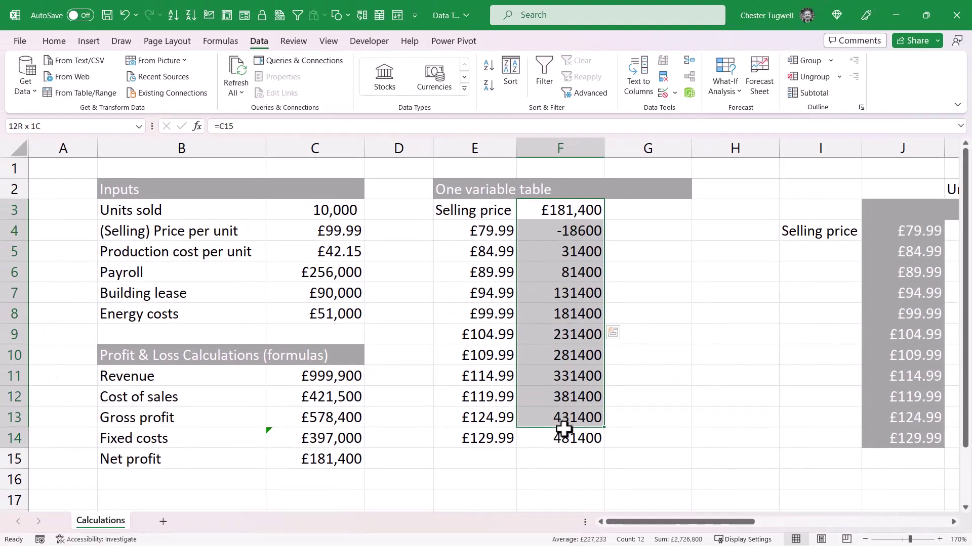
{"action": "left_click_drag", "start_coordinate": [563, 429], "coordinate": [561, 436]}
{"action": "left_click", "coordinate": [53, 41]}
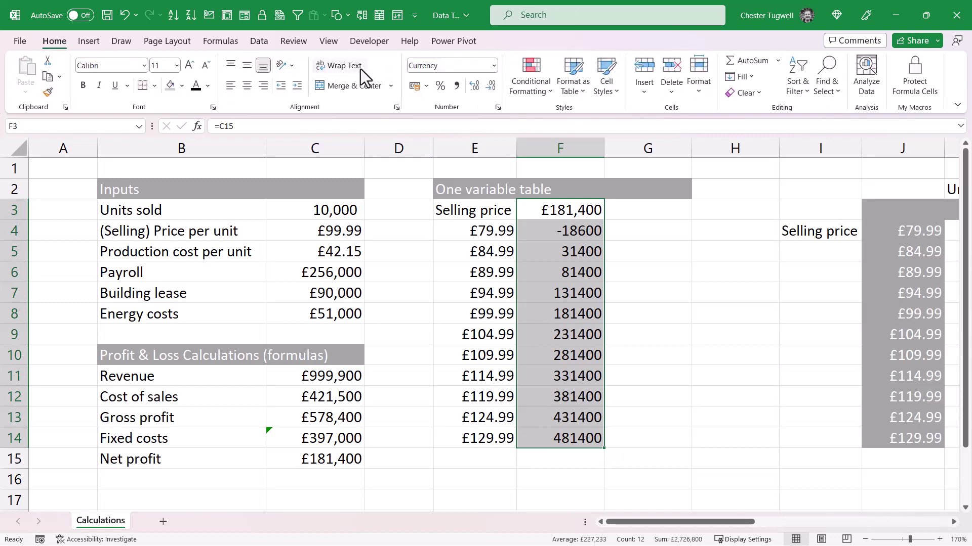
{"action": "left_click", "coordinate": [494, 64]}
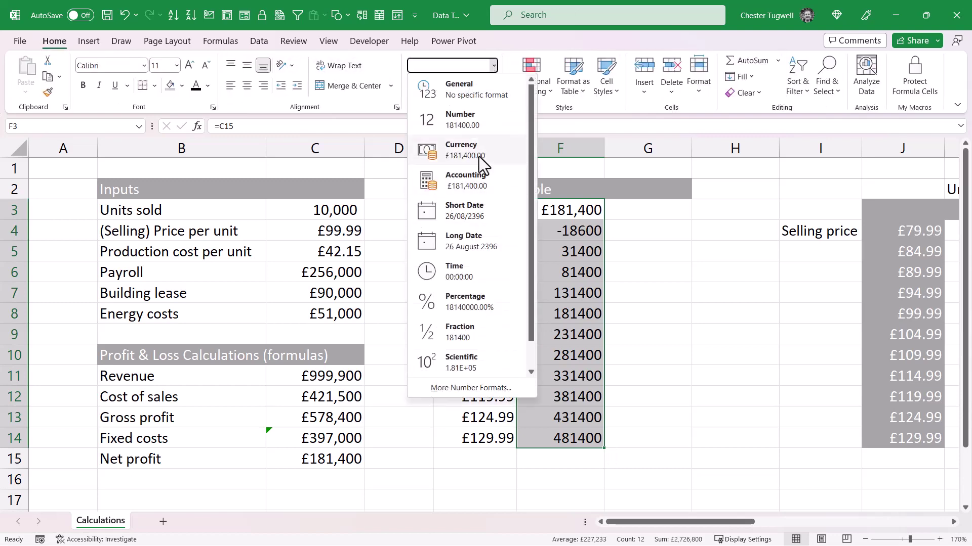
{"action": "left_click", "coordinate": [479, 159]}
{"action": "left_click", "coordinate": [492, 88]}
{"action": "left_click", "coordinate": [492, 88]}
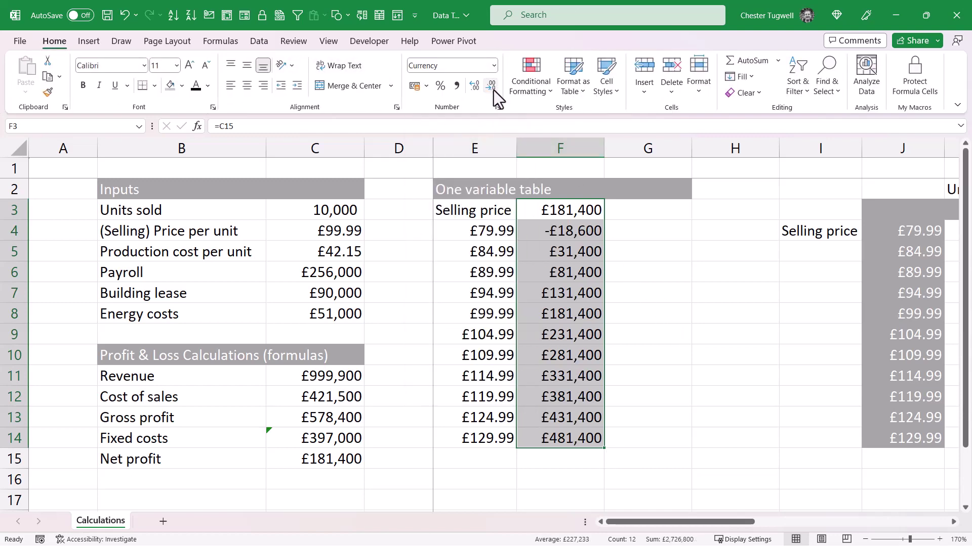
{"action": "left_click", "coordinate": [661, 254]}
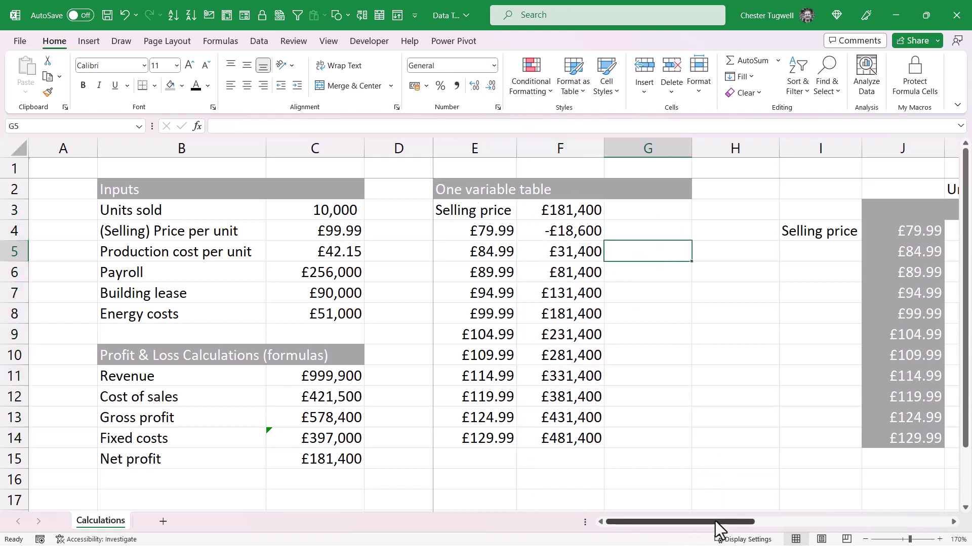
Step: Enter =C15 in corner cell J3 of the Units Sold table, showing £181,400
{"action": "left_click_drag", "start_coordinate": [715, 521], "coordinate": [815, 539]}
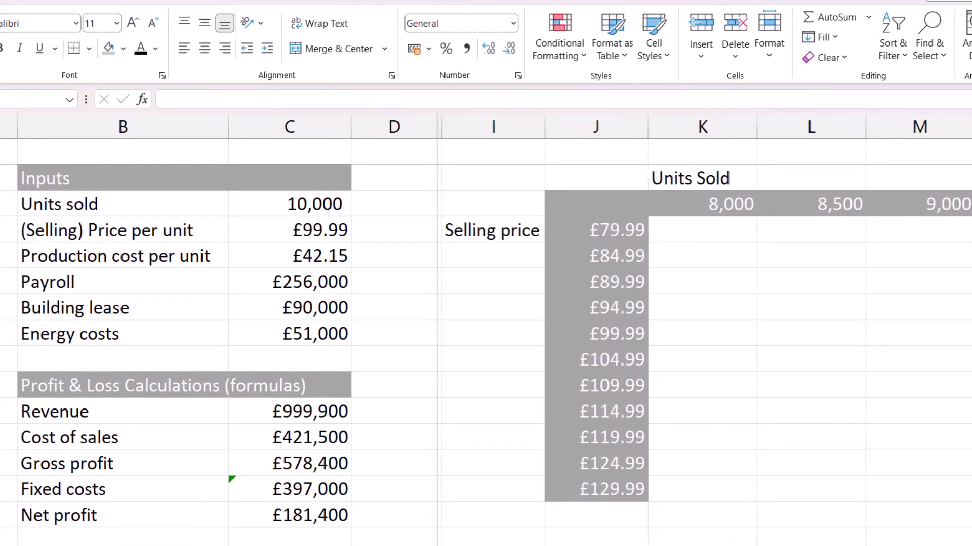
{"action": "scroll", "coordinate": [704, 329], "scroll_direction": "right", "scroll_amount": 1}
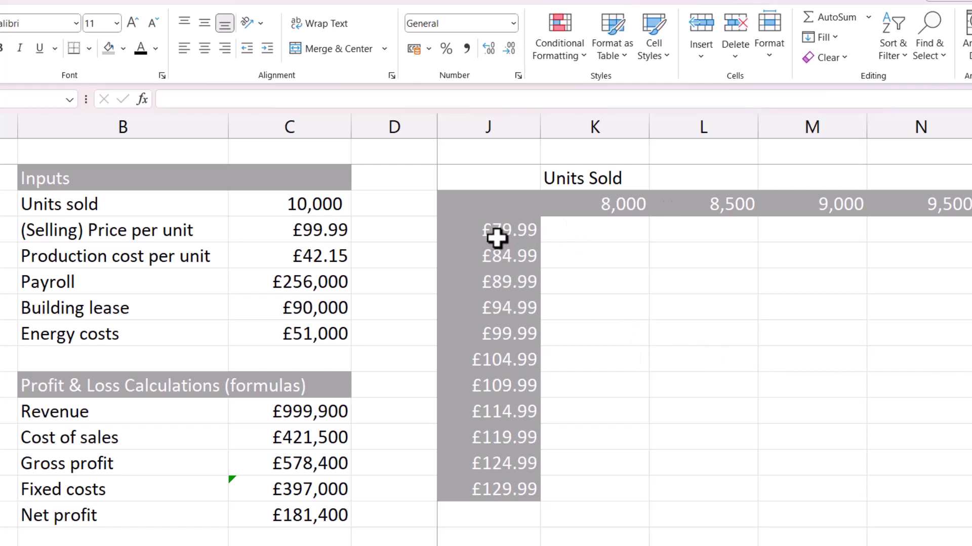
{"action": "left_click", "coordinate": [479, 201]}
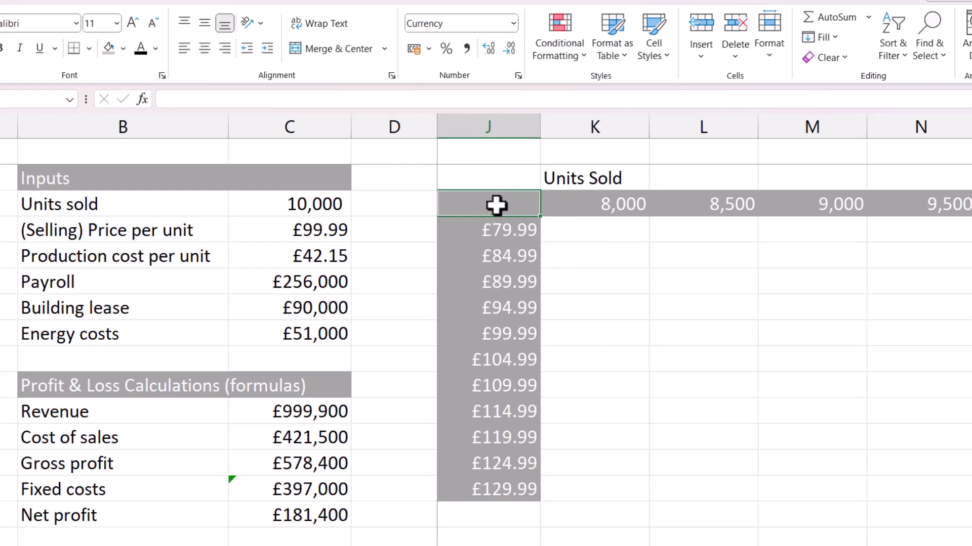
{"action": "type", "text": "="}
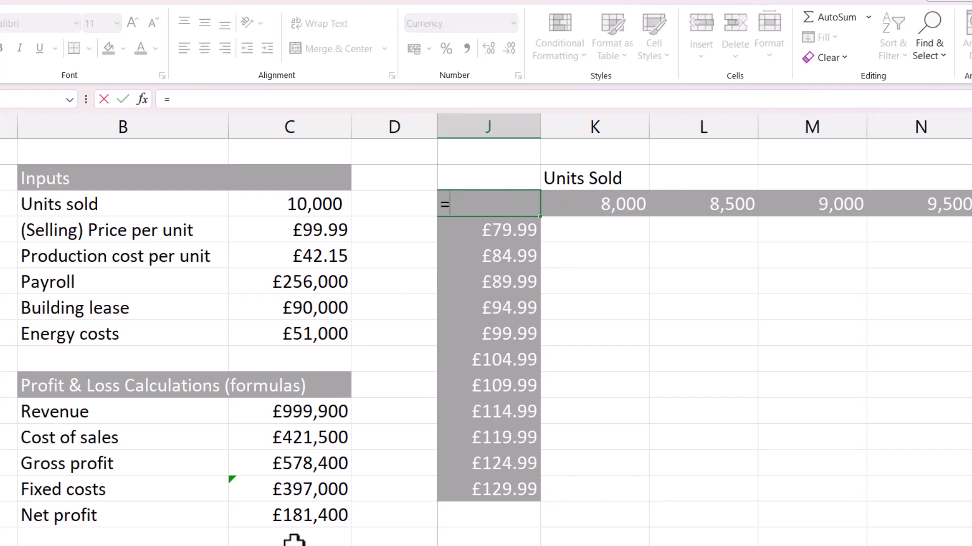
{"action": "left_click", "coordinate": [306, 511]}
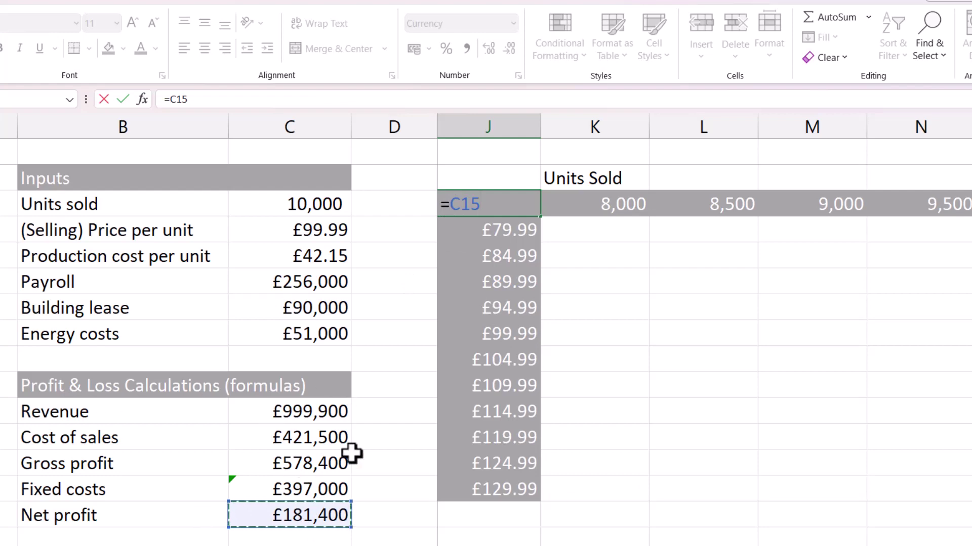
{"action": "key", "text": "Return"}
{"action": "left_click", "coordinate": [477, 202]}
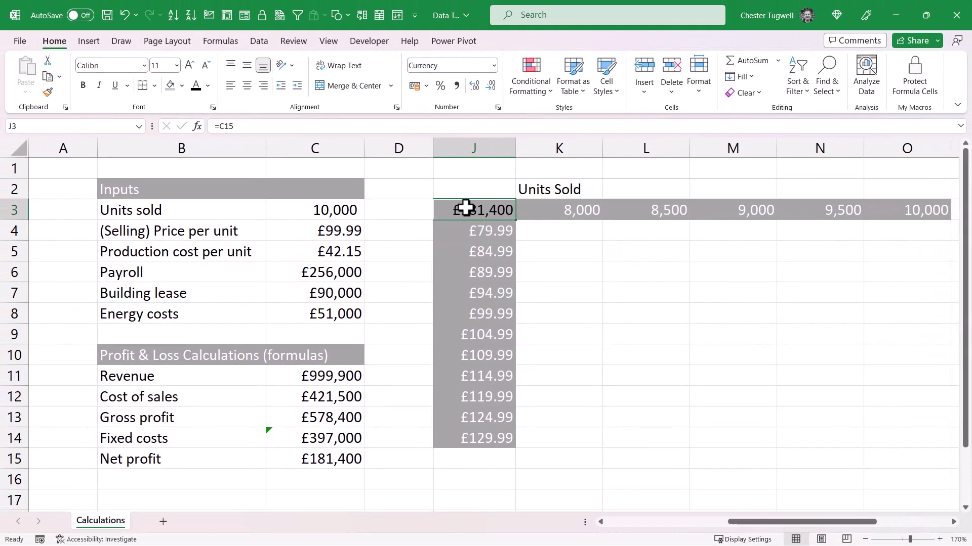
Step: Select J3:O14 and start a Data Table from What-If Analysis on the Data tab
{"action": "left_click_drag", "start_coordinate": [465, 208], "coordinate": [897, 437]}
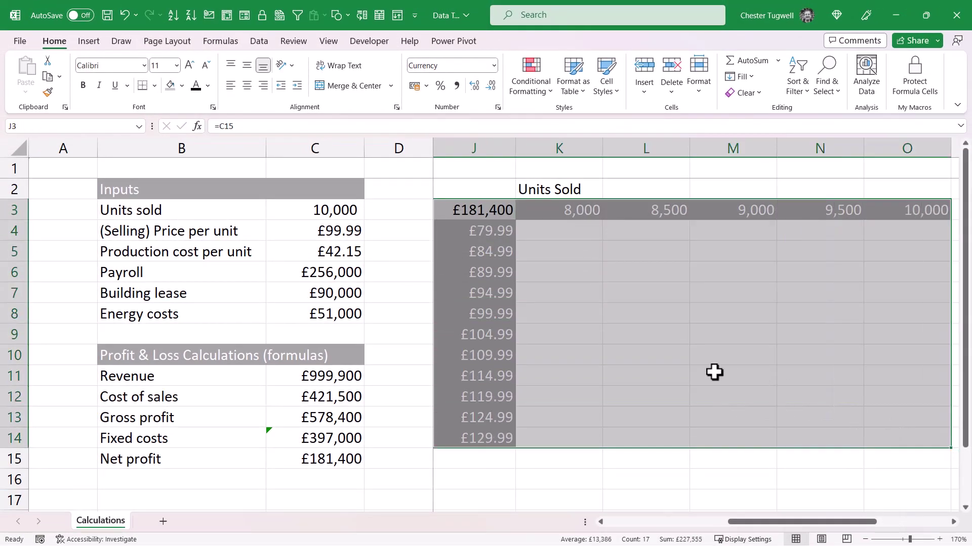
{"action": "left_click", "coordinate": [259, 42]}
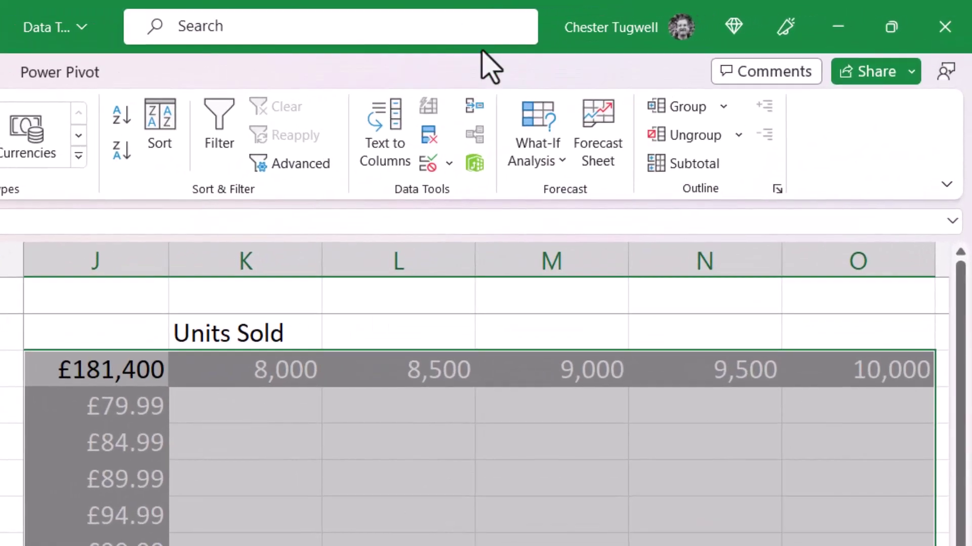
{"action": "left_click", "coordinate": [594, 145]}
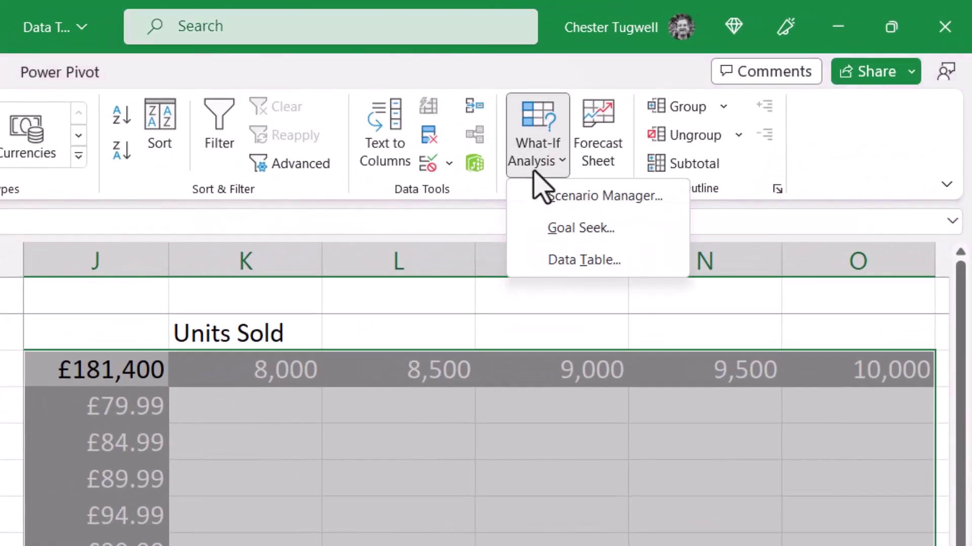
{"action": "left_click", "coordinate": [566, 261]}
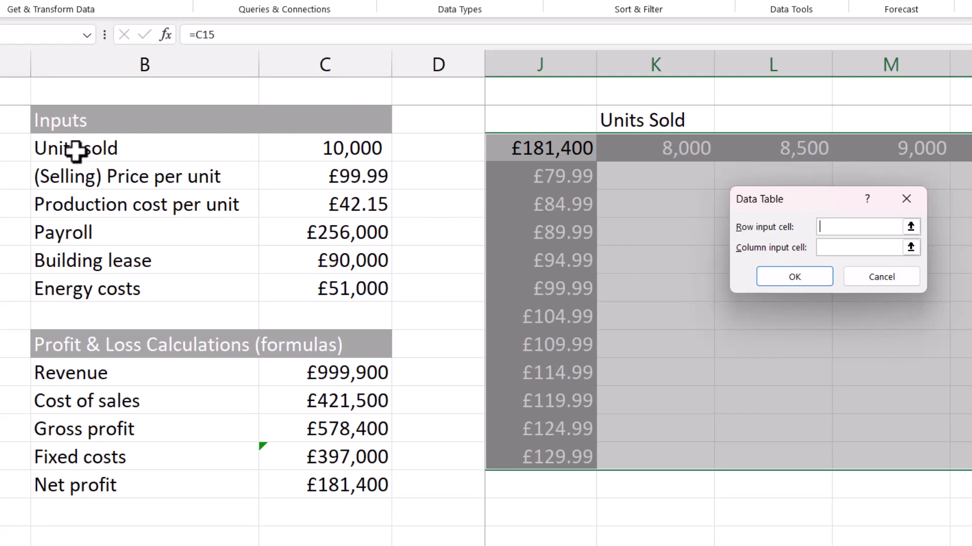
Step: Set units sold C3 as row input and selling price C4 as column input, then fill the table
{"action": "left_click", "coordinate": [340, 154]}
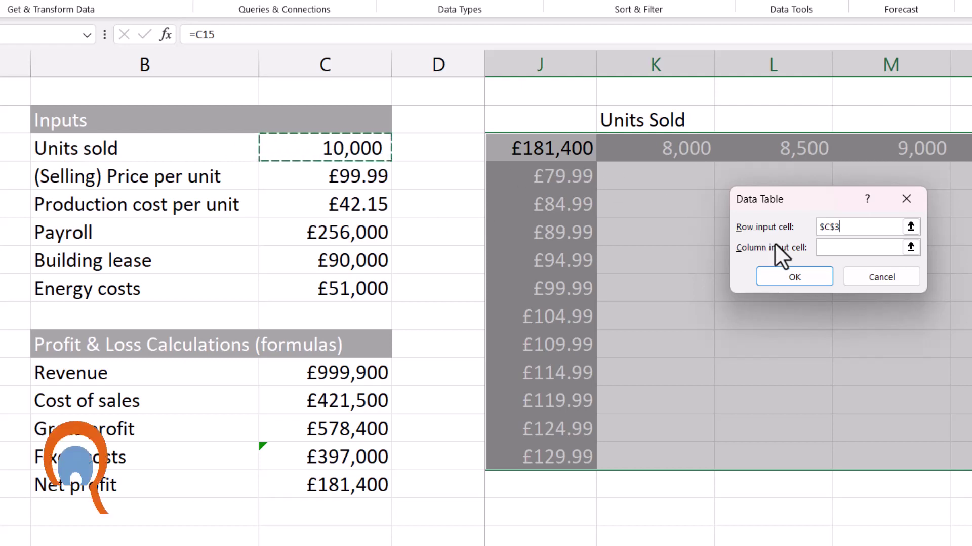
{"action": "left_click", "coordinate": [827, 249]}
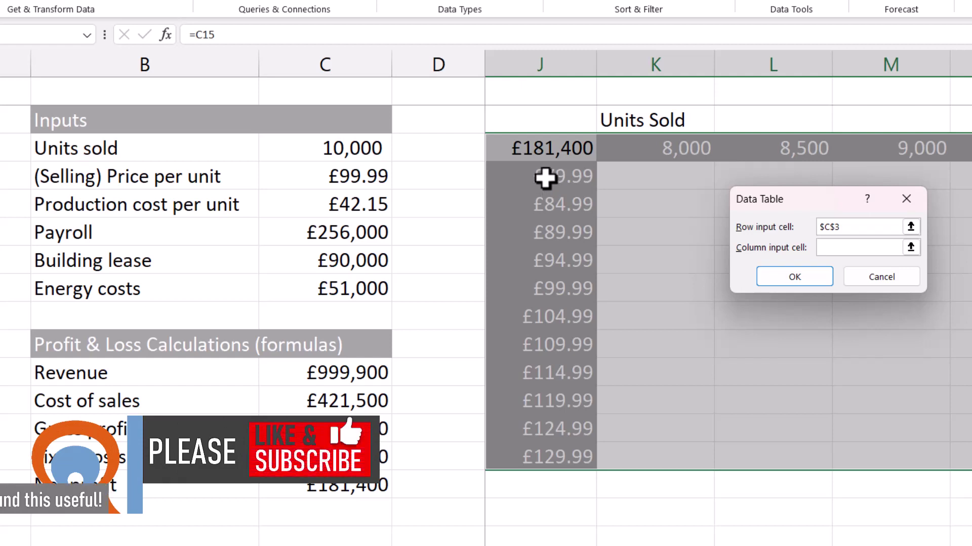
{"action": "left_click", "coordinate": [349, 178]}
{"action": "left_click", "coordinate": [827, 275]}
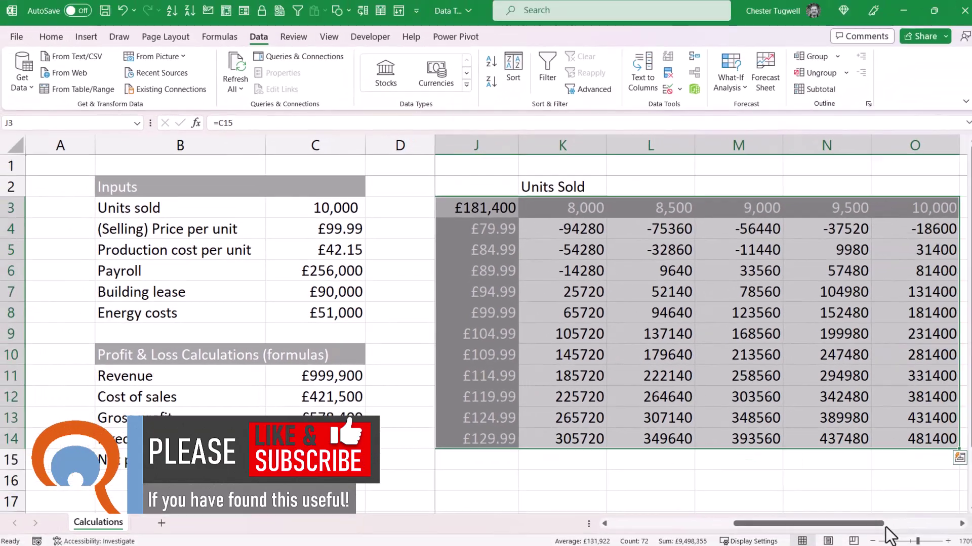
{"action": "left_click_drag", "start_coordinate": [871, 524], "coordinate": [876, 525]}
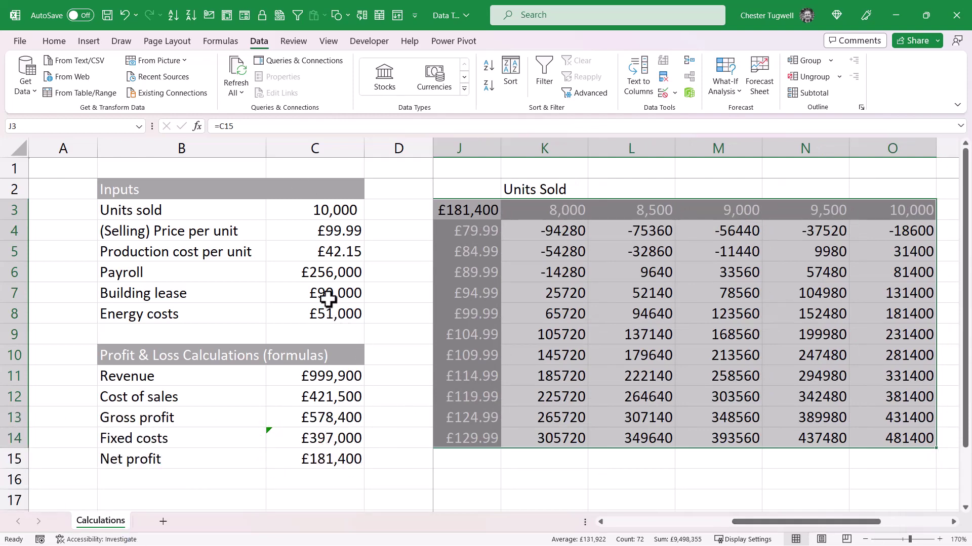
{"action": "left_click_drag", "start_coordinate": [906, 212], "coordinate": [825, 231]}
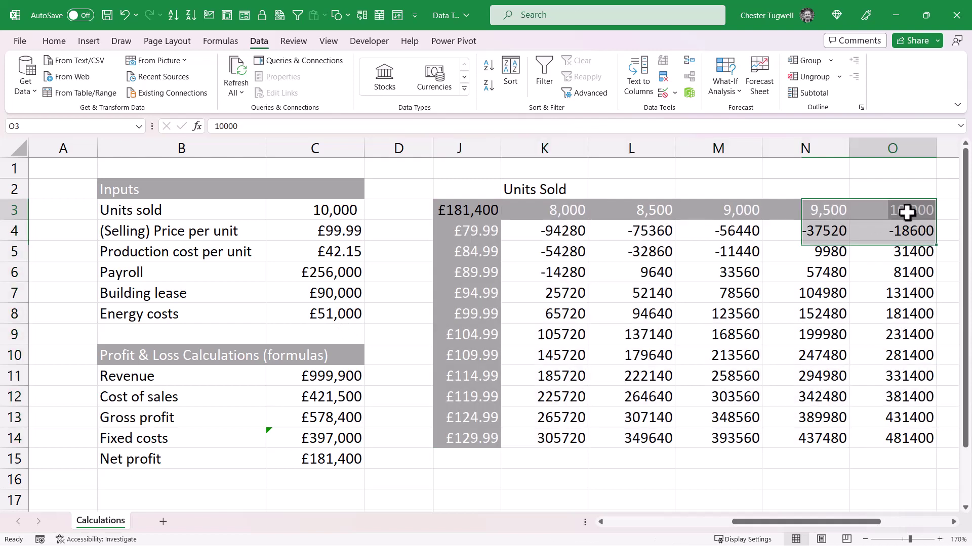
{"action": "left_click", "coordinate": [907, 213]}
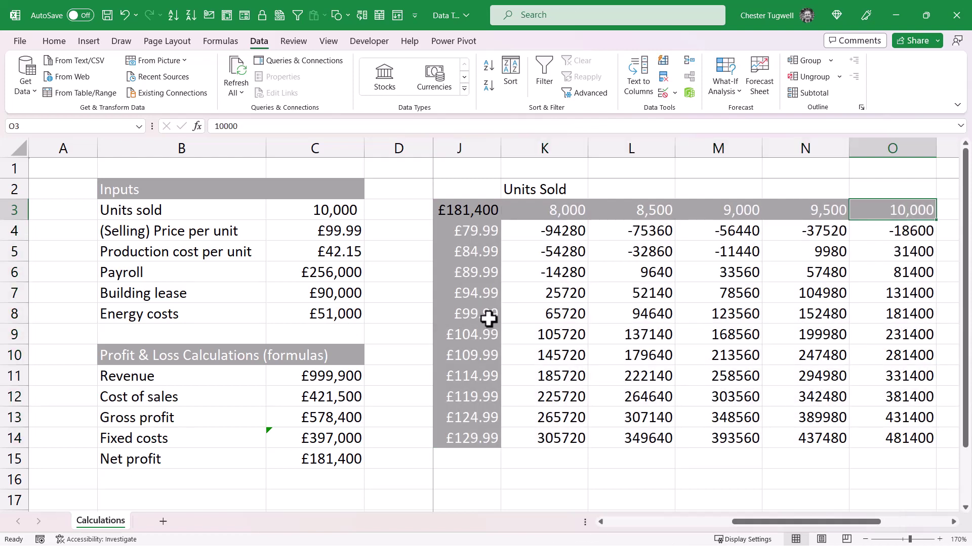
{"action": "left_click", "coordinate": [908, 316]}
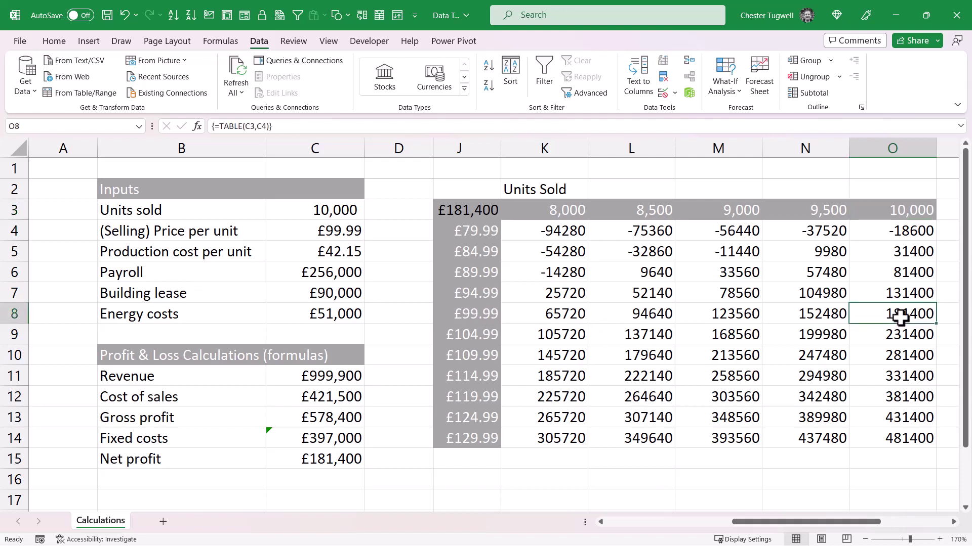
{"action": "left_click", "coordinate": [310, 461]}
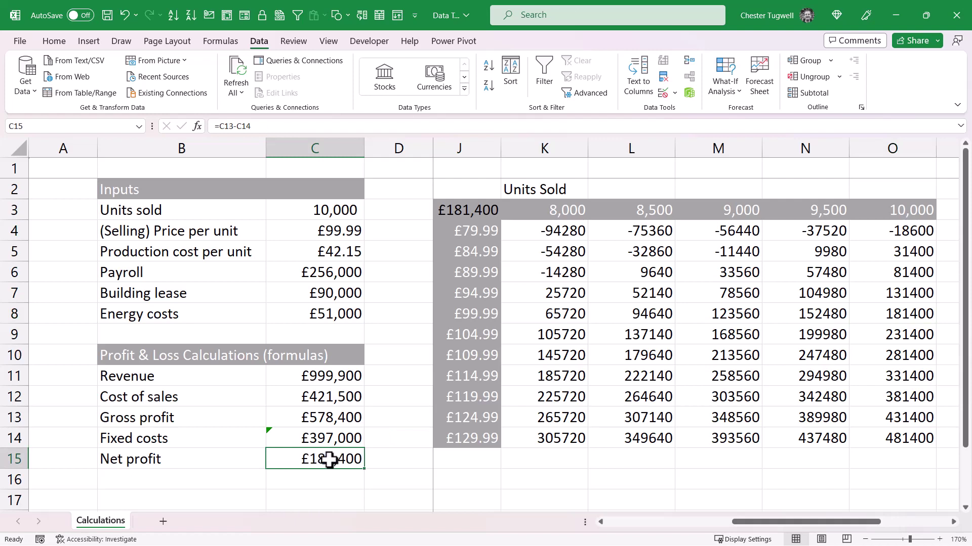